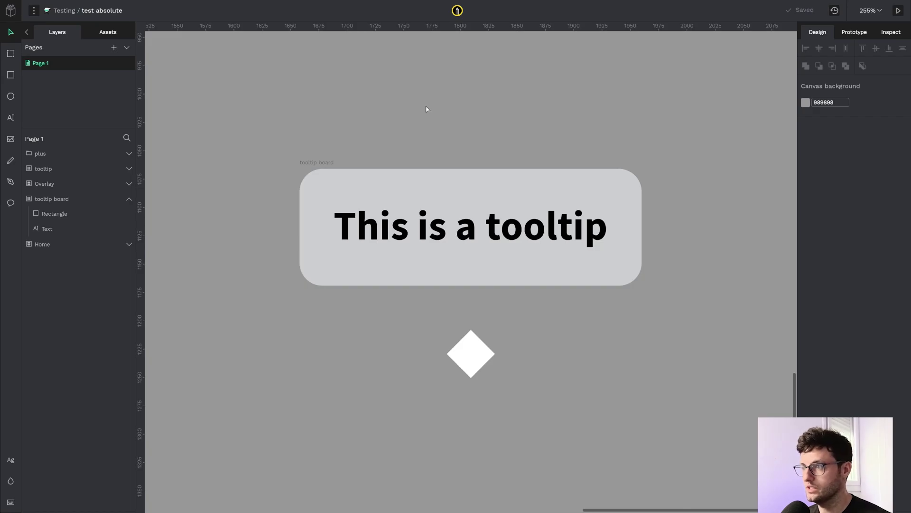
Step: Move the rotated 30×30 white diamond into the tooltip board, ordered just before the 'This is a tooltip' text
click(326, 164)
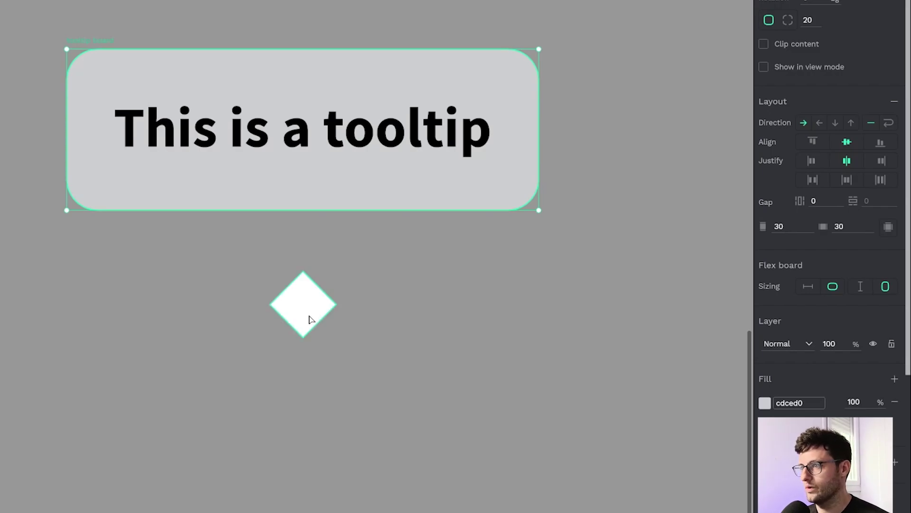
drag(311, 319, 157, 140)
click(185, 138)
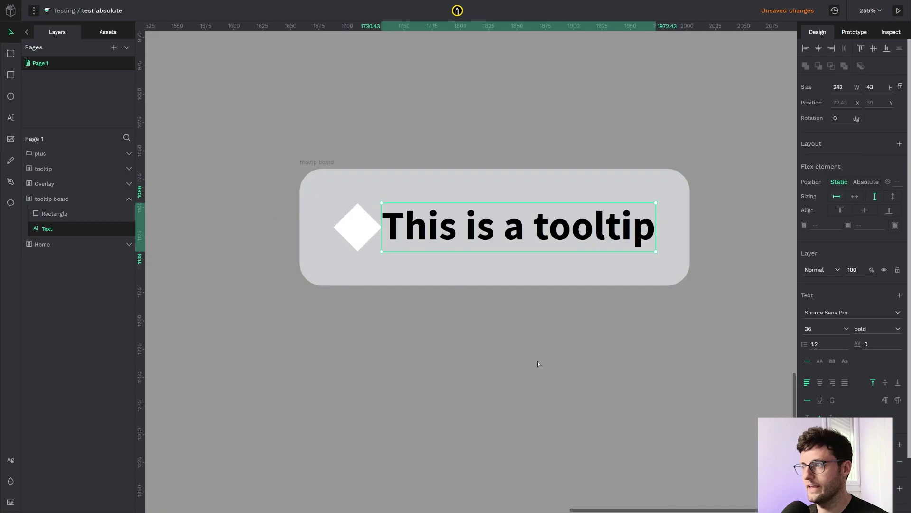
click(465, 330)
click(372, 239)
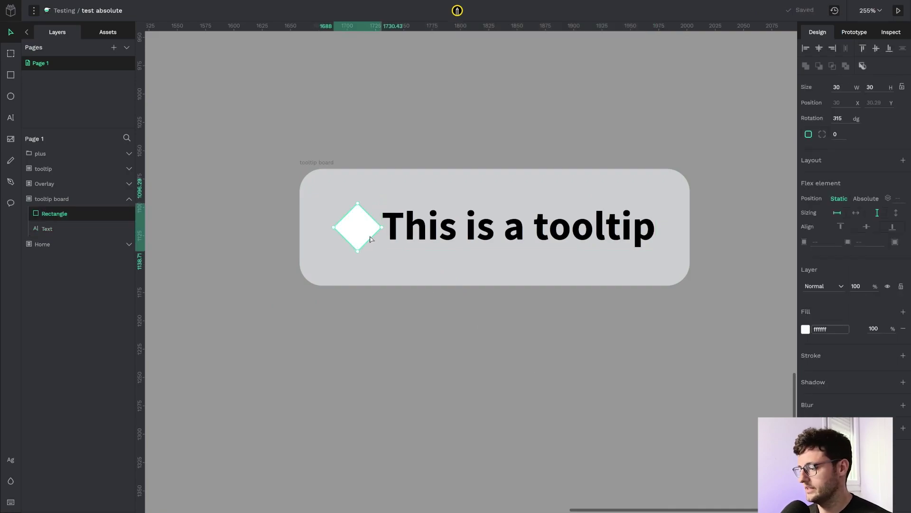
key(ctrl+Down)
key(ctrl+Up)
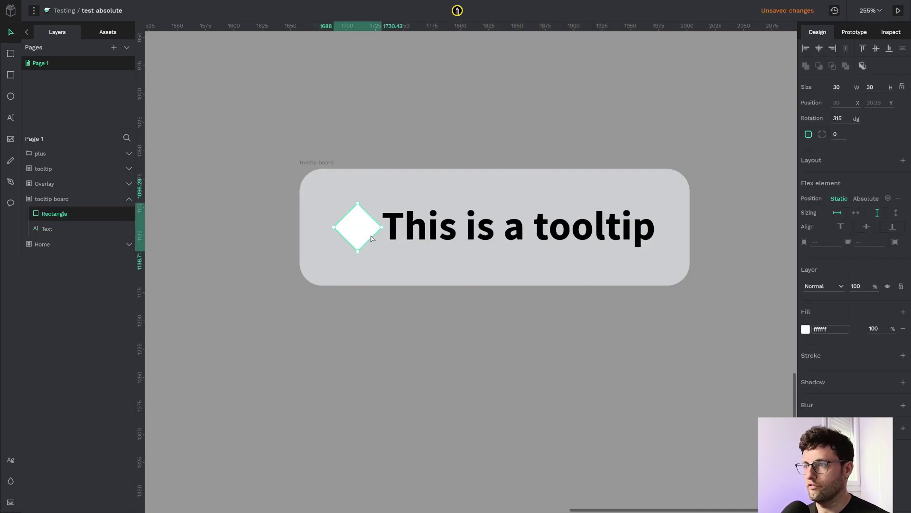
click(501, 381)
click(362, 230)
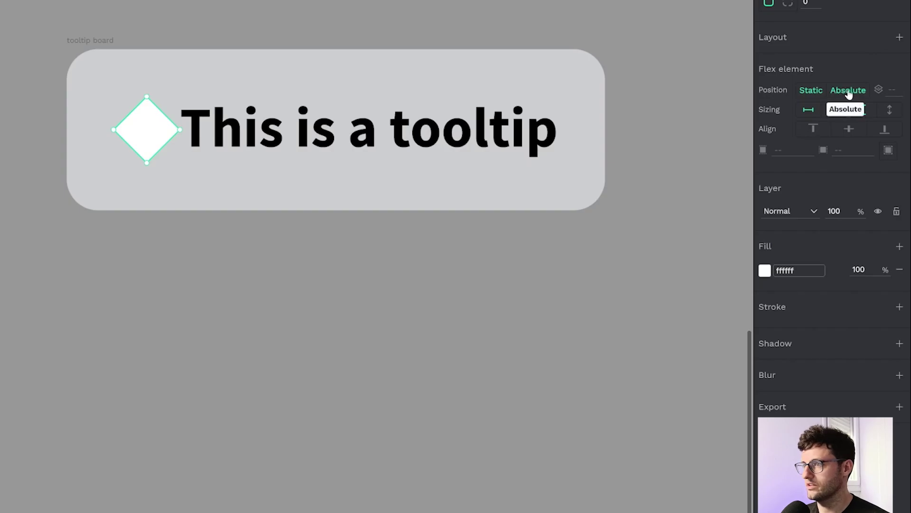
Step: Make the diamond absolutely positioned and centre it on the board's bottom edge at x 129.79, y 80
click(848, 91)
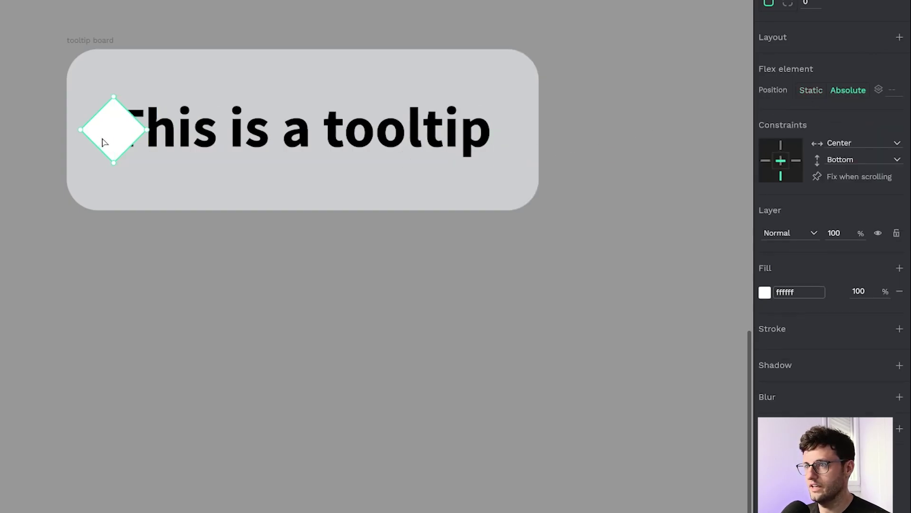
drag(106, 139, 238, 149)
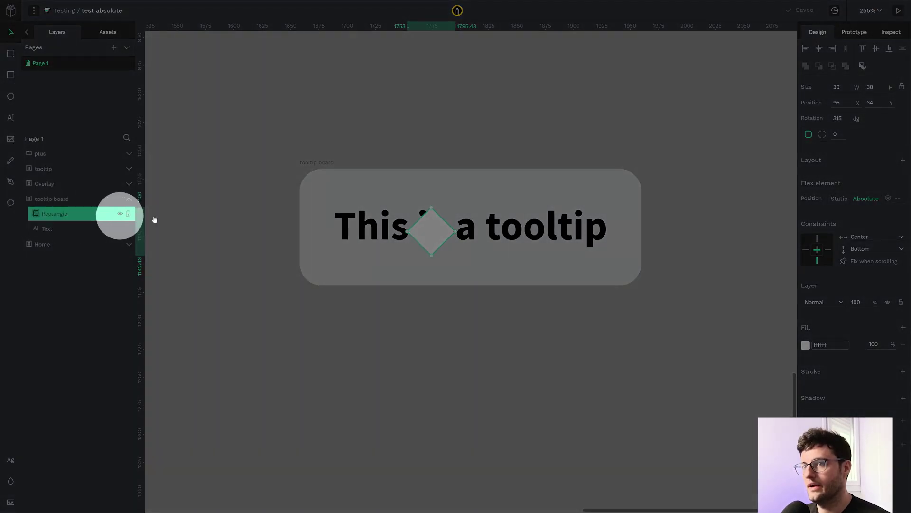
click(227, 219)
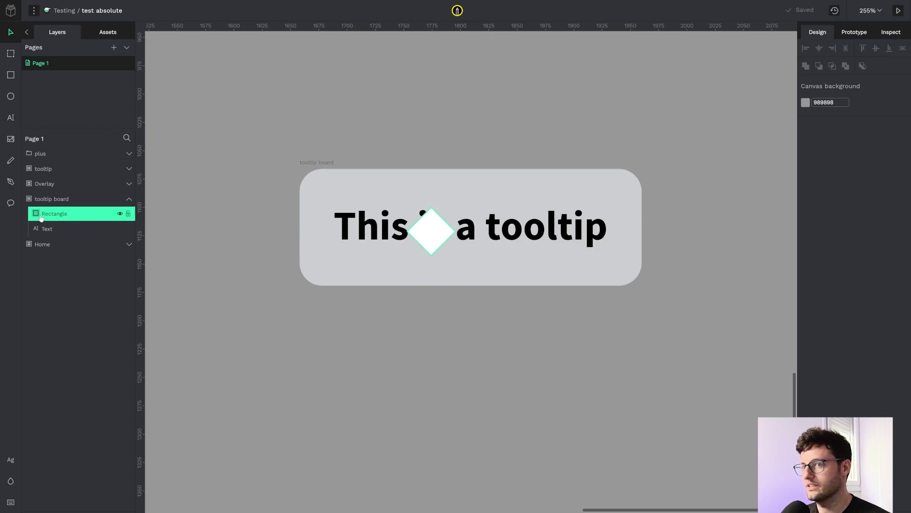
drag(436, 232, 469, 262)
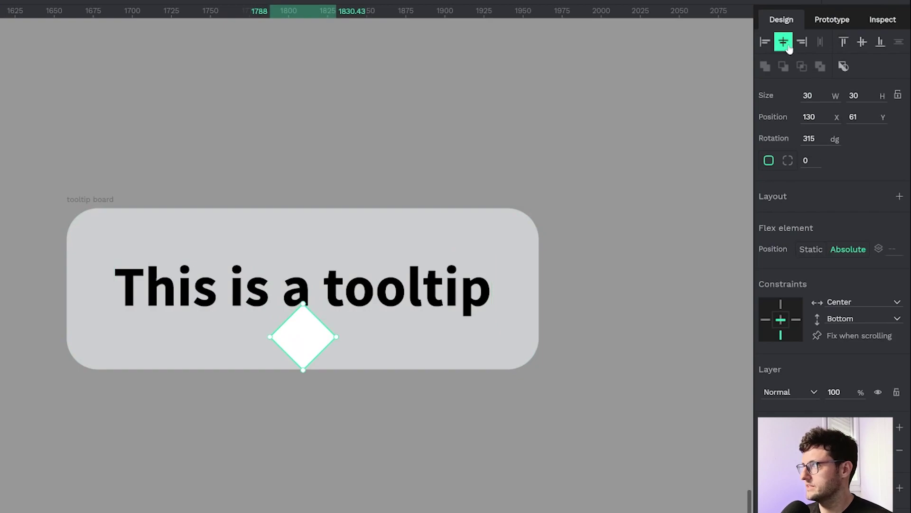
drag(299, 346, 301, 353)
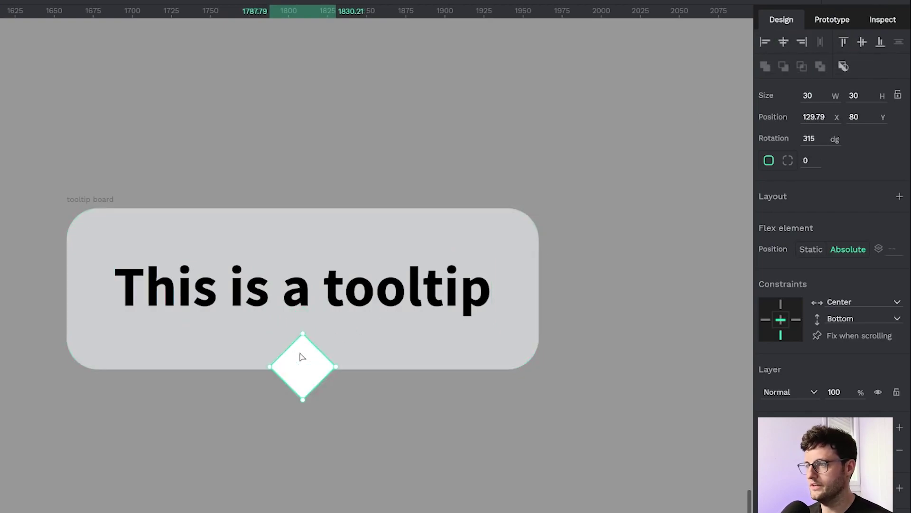
Step: Eyedrop the tooltip board's grey onto the diamond's fill
key(i)
click(413, 354)
click(420, 399)
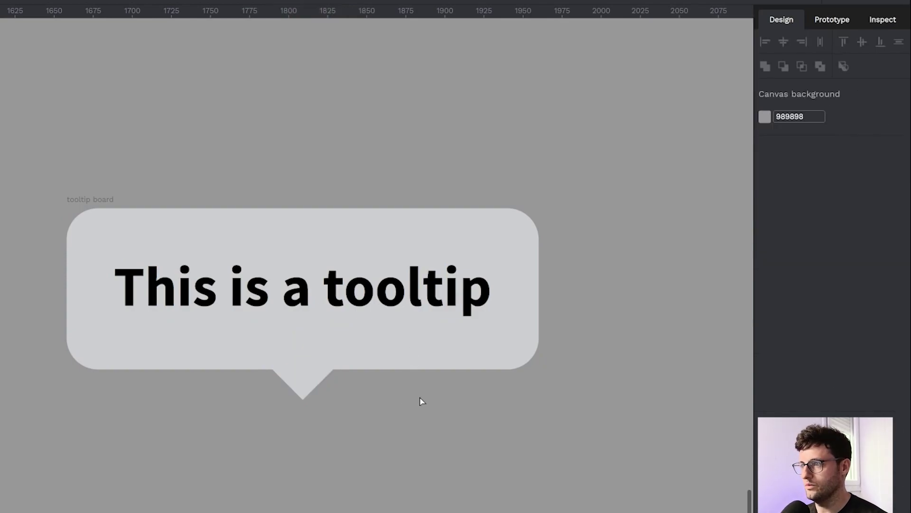
Step: Confirm the arrow's Center/Bottom constraints, then widen the tooltip board by dragging its right edge
click(311, 378)
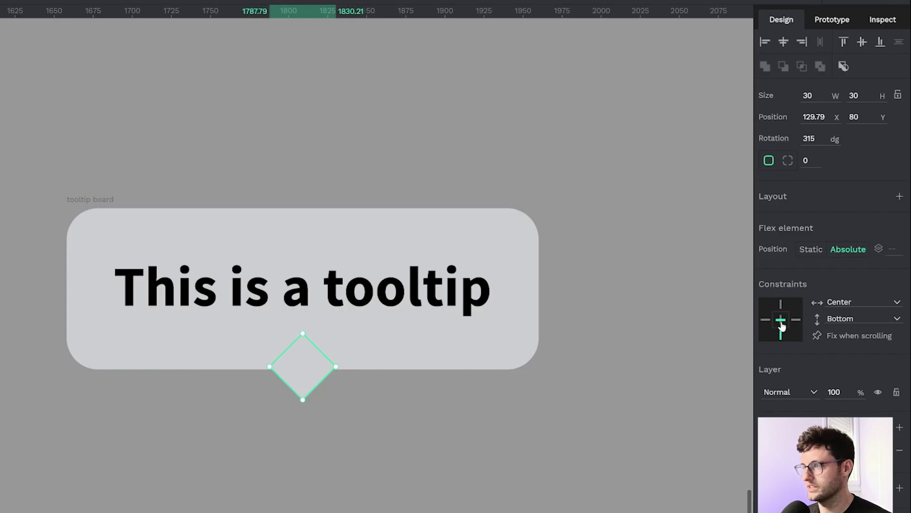
click(610, 384)
click(101, 202)
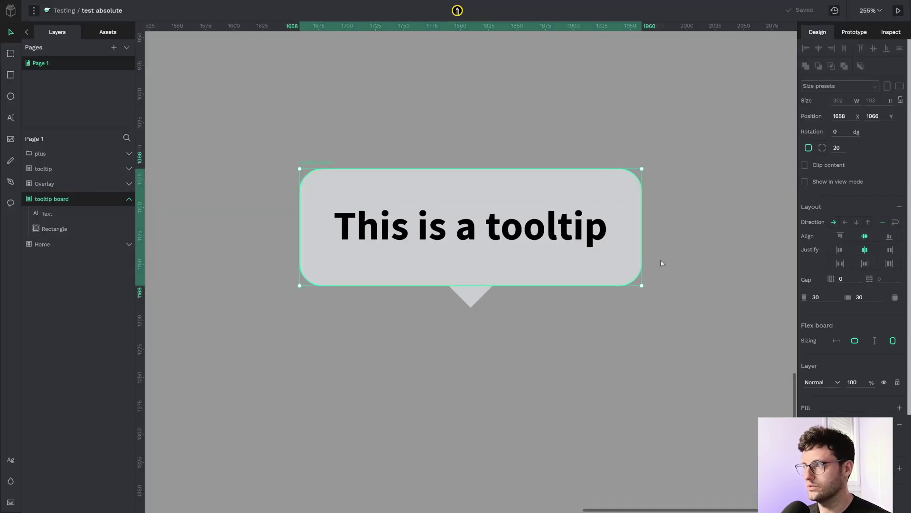
drag(641, 263, 666, 266)
click(543, 320)
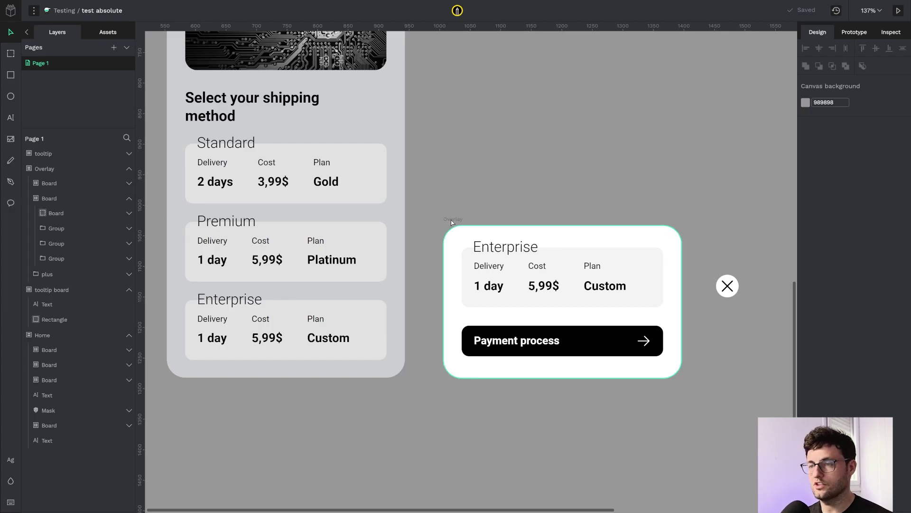
Step: Select the Enterprise card and check its On Click open-overlay interaction in Prototype
click(362, 333)
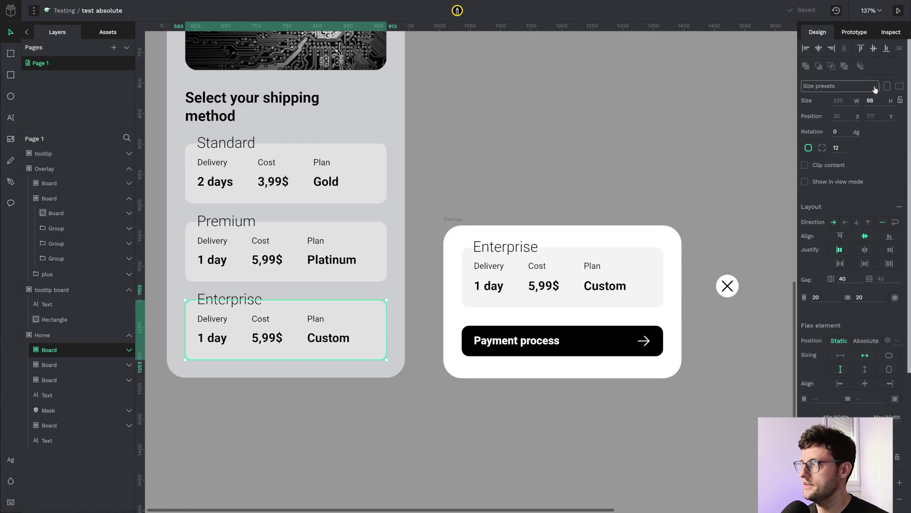
click(853, 33)
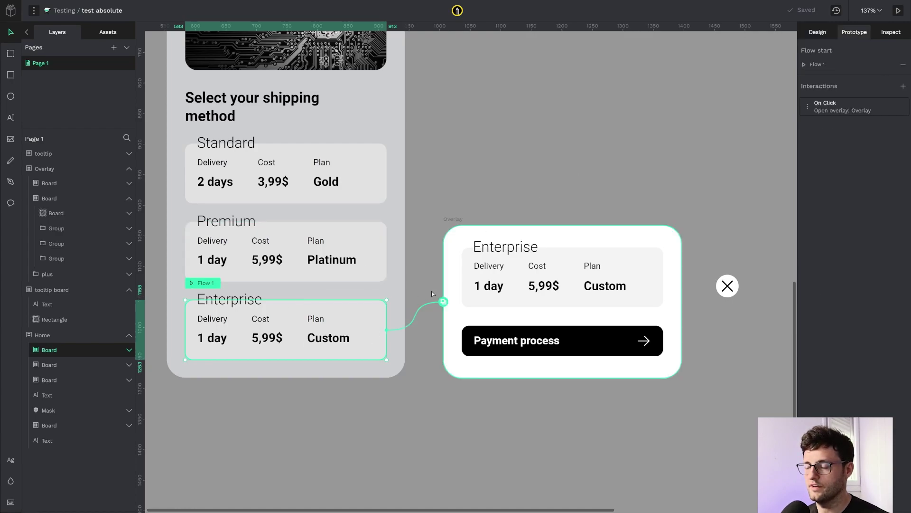
click(817, 32)
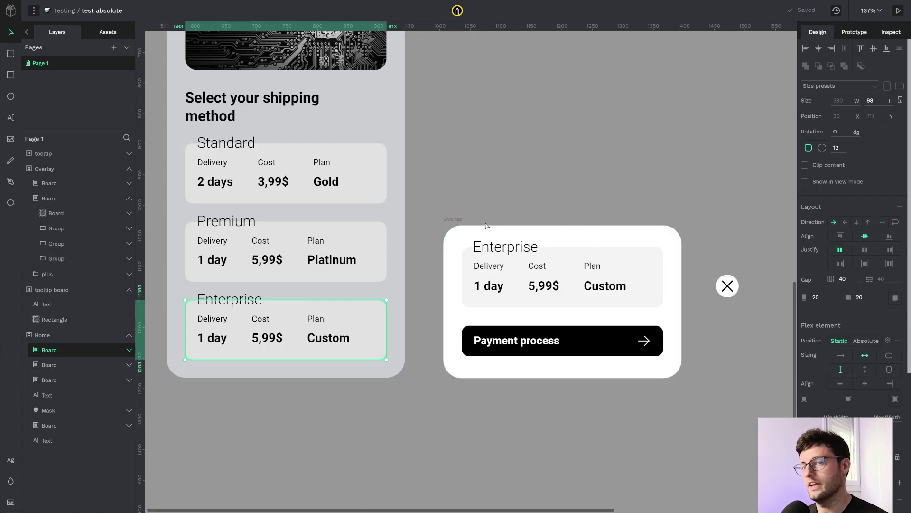
Step: Move the close button into the Overlay card board
click(458, 221)
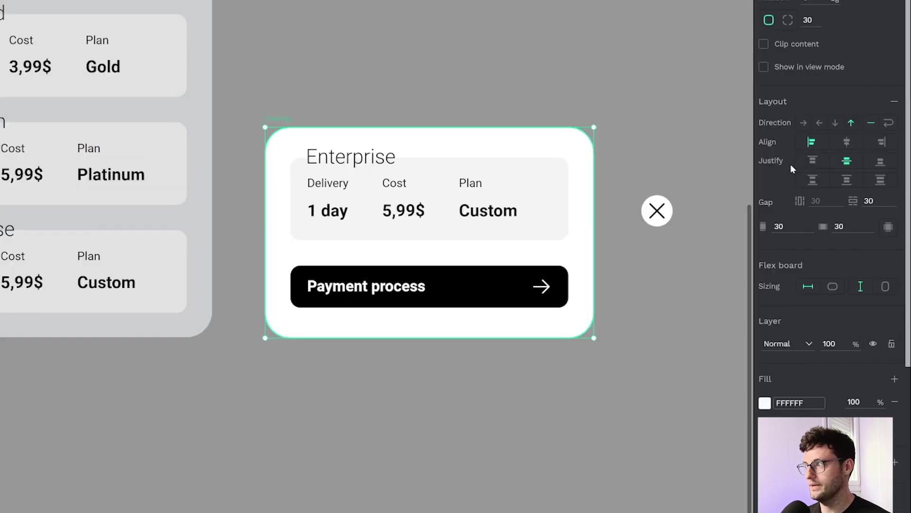
drag(657, 210, 315, 157)
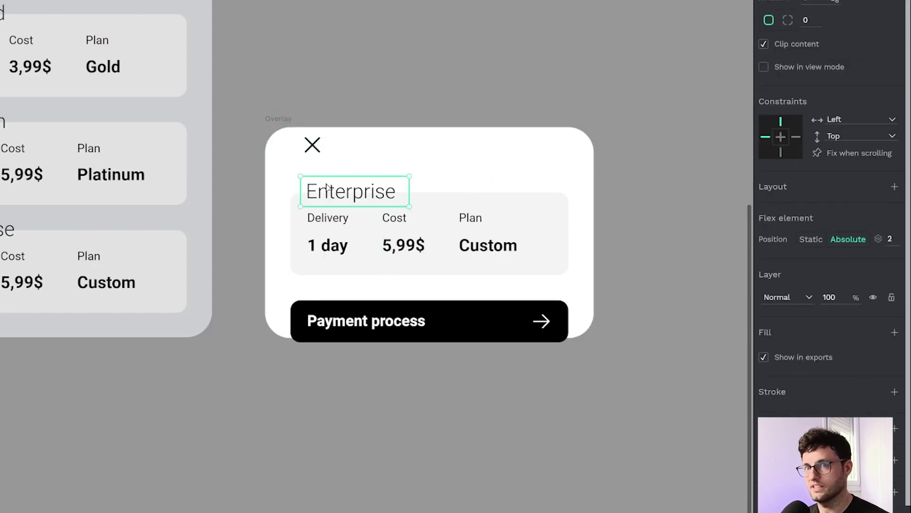
click(310, 153)
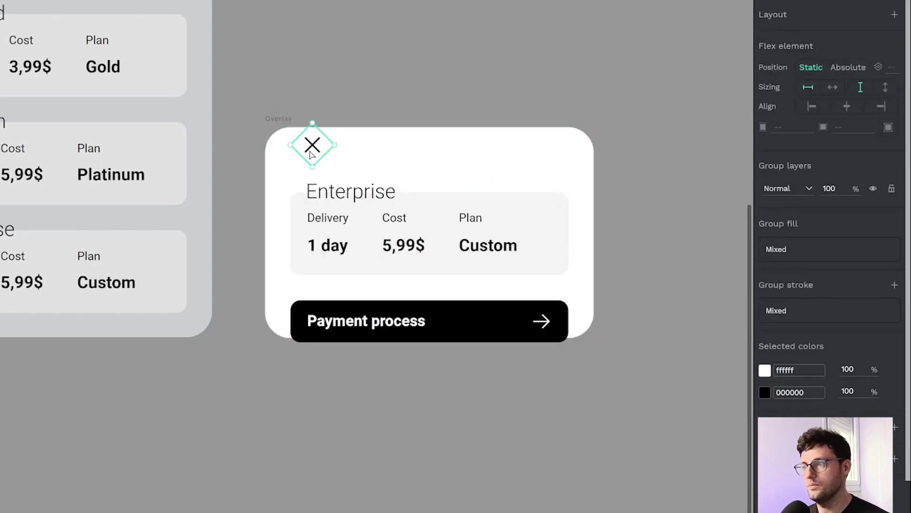
Step: Make the close X absolutely positioned and nudge it to X 330, Y -55.16, above the corner
click(849, 68)
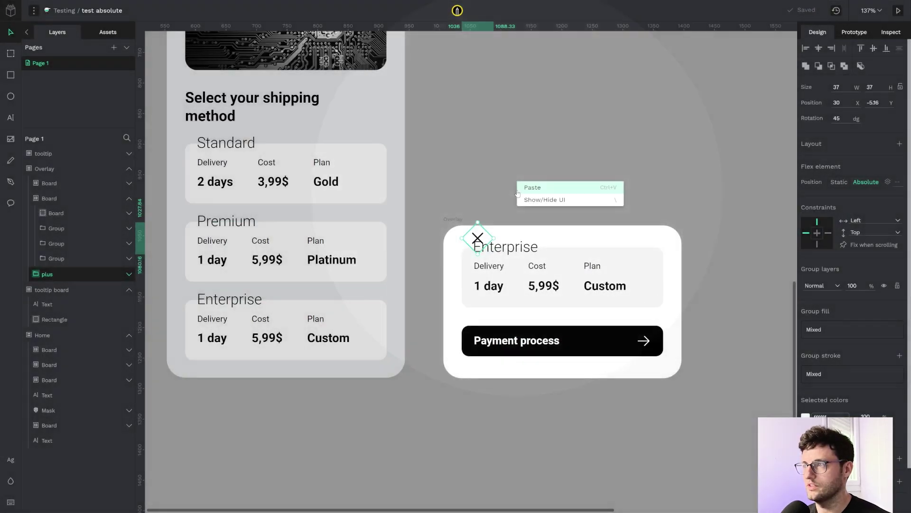
click(522, 171)
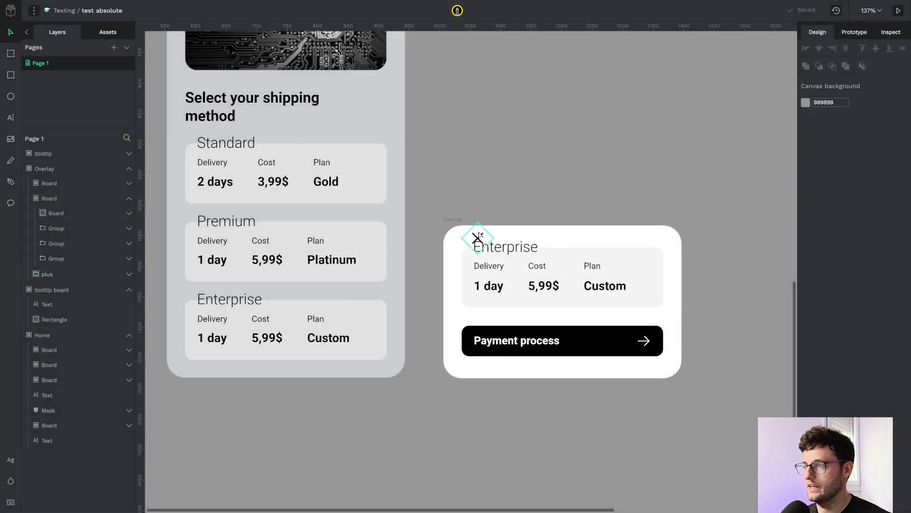
click(477, 238)
key(shift+Right)
key(shift+Right)
key(shift+Right)
key(shift+Right)
key(shift+Right)
key(shift+Right)
key(shift+Right)
key(shift+Right)
key(shift+Right)
key(shift+Right)
key(shift+Right)
key(shift+Right)
key(shift+Right)
key(shift+Right)
key(shift+Right)
key(shift+Right)
key(shift+Right)
key(shift+Right)
key(shift+Right)
key(shift+Right)
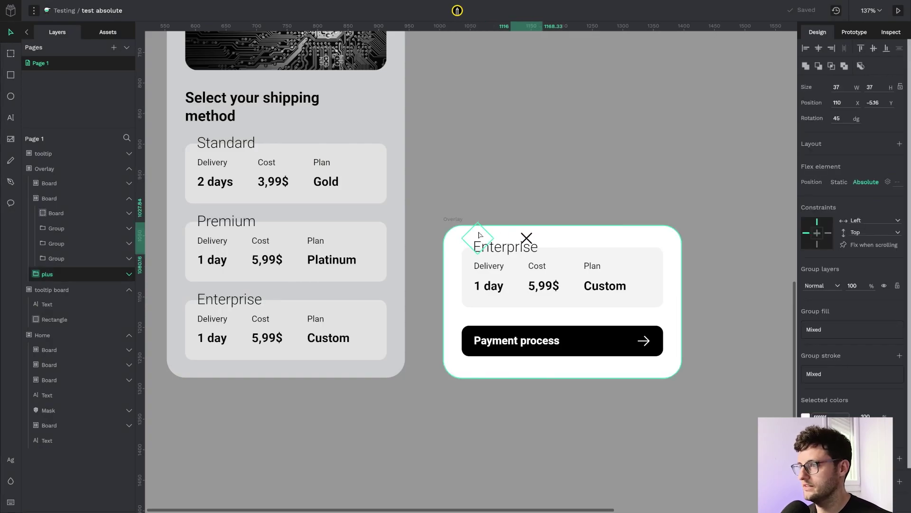
key(shift+Right)
key(shift+Right)
key(shift+Right)
key(shift+Right)
key(shift+Right)
key(shift+Right)
key(shift+Right)
key(shift+Right)
key(shift+Up)
key(shift+Up)
key(shift+Up)
key(shift+Up)
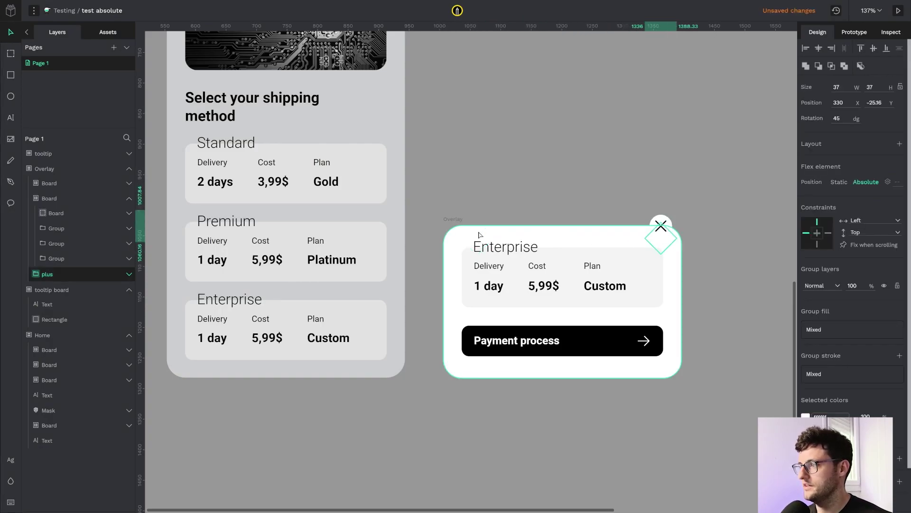
key(shift+Up)
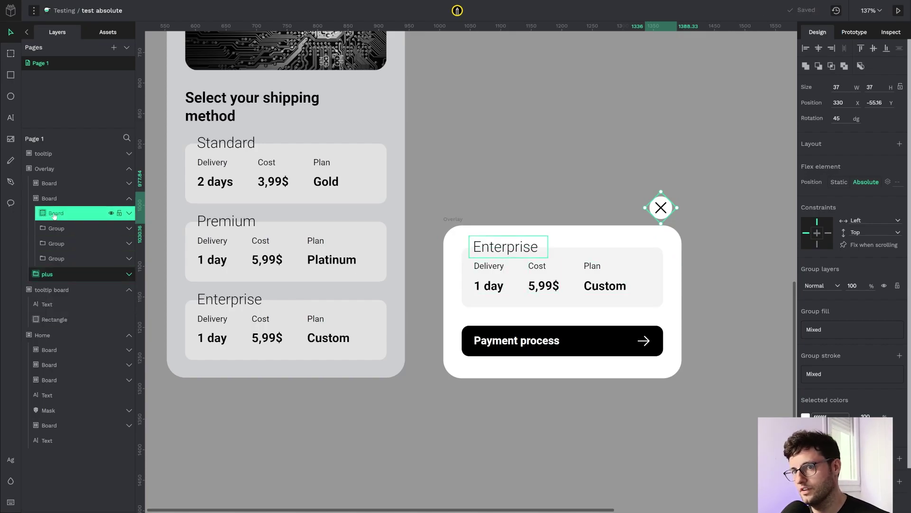
Step: Set the close X's horizontal constraint to Right
click(44, 168)
click(47, 274)
click(828, 234)
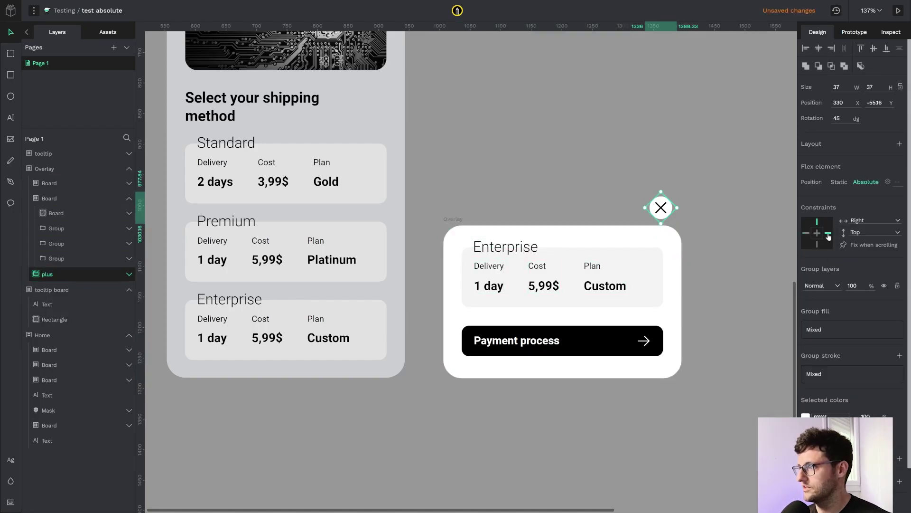
click(715, 188)
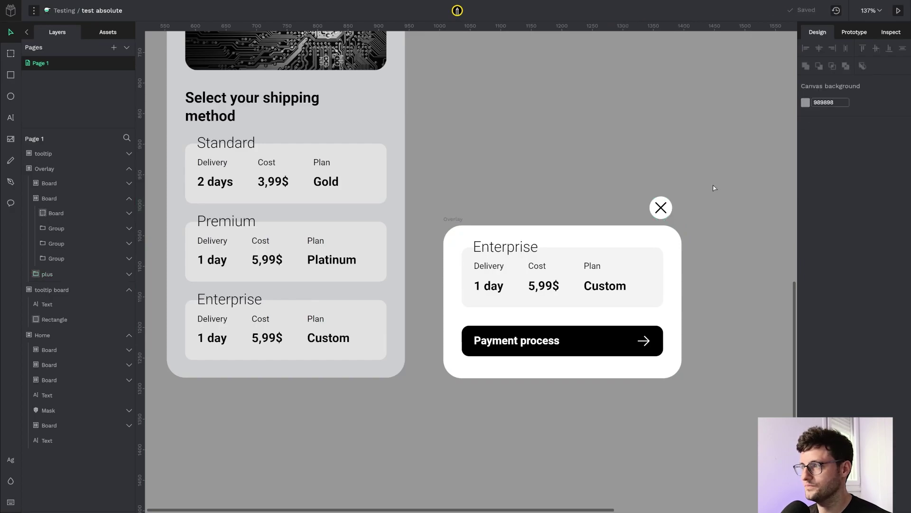
Step: Add an On Click interaction to the close X: Close overlay with a downward Slide animation
click(855, 33)
click(654, 210)
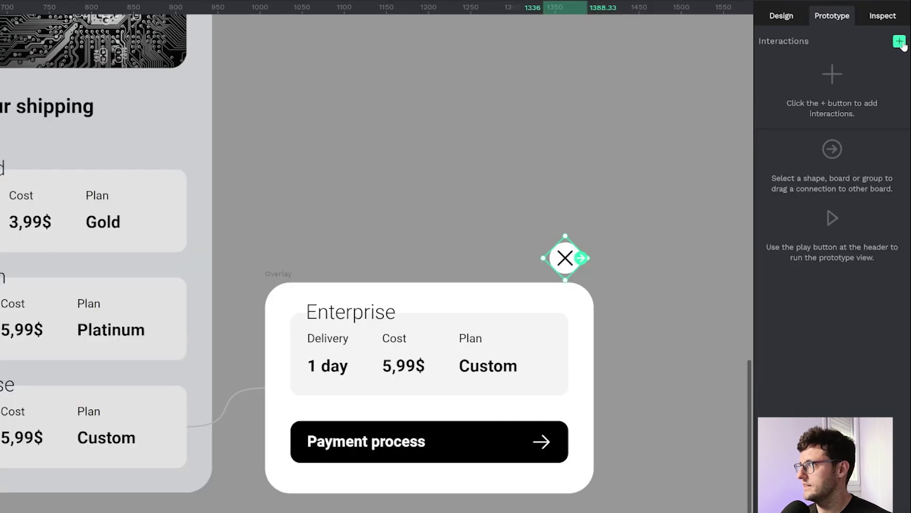
click(903, 49)
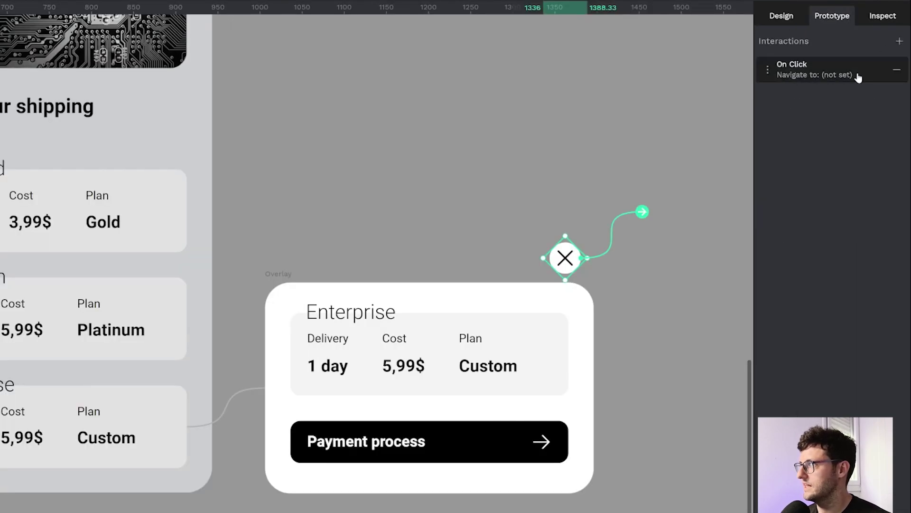
click(825, 75)
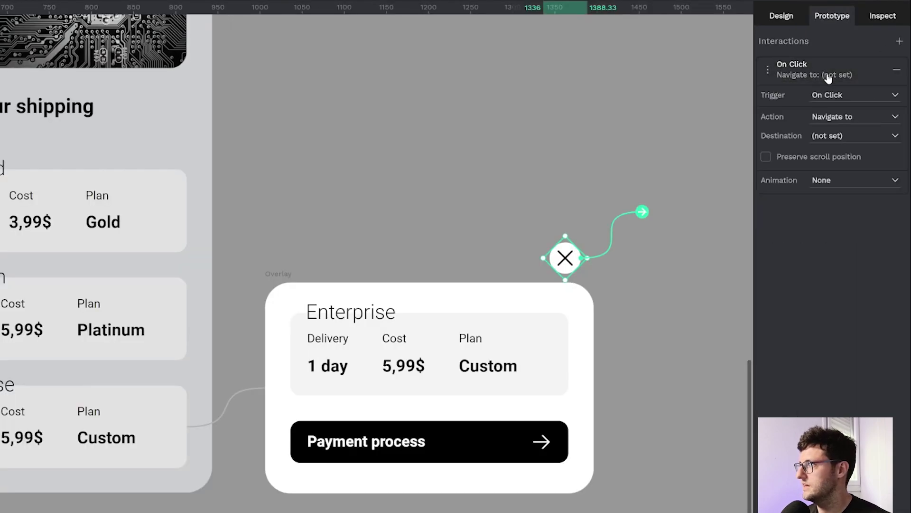
click(852, 118)
click(850, 158)
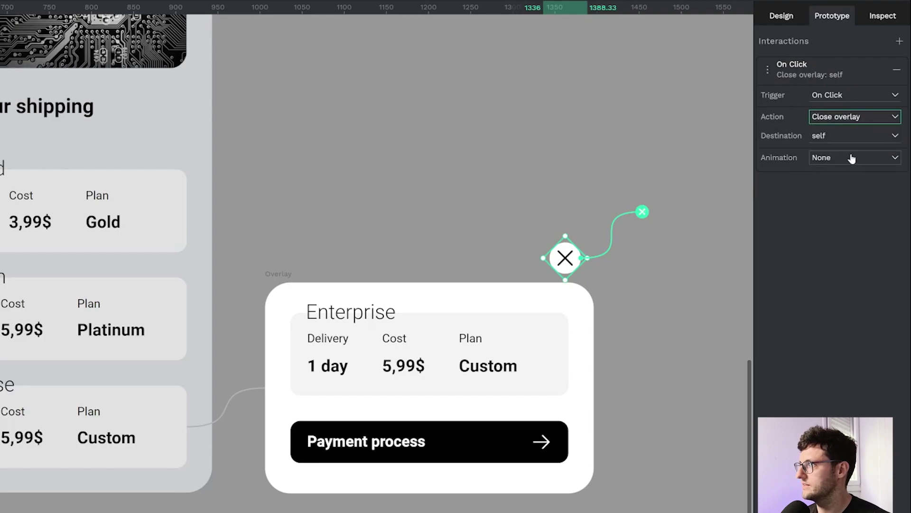
click(847, 159)
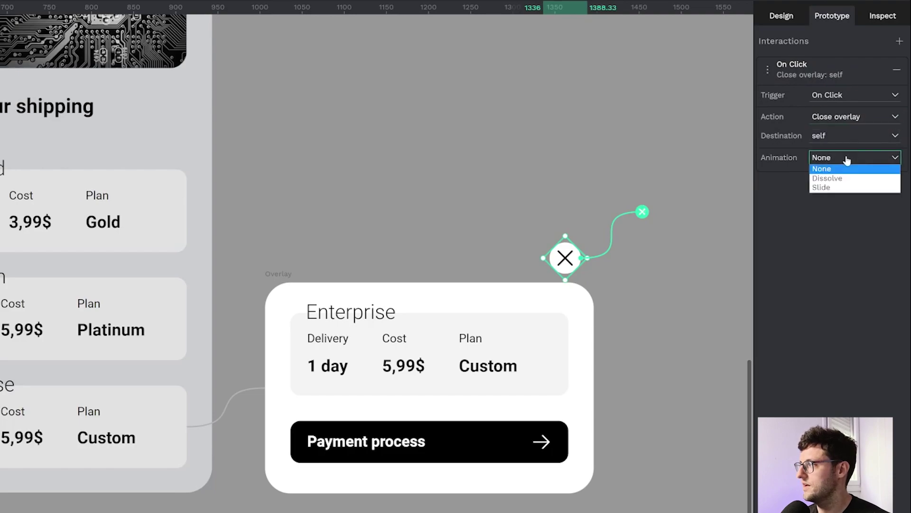
click(852, 187)
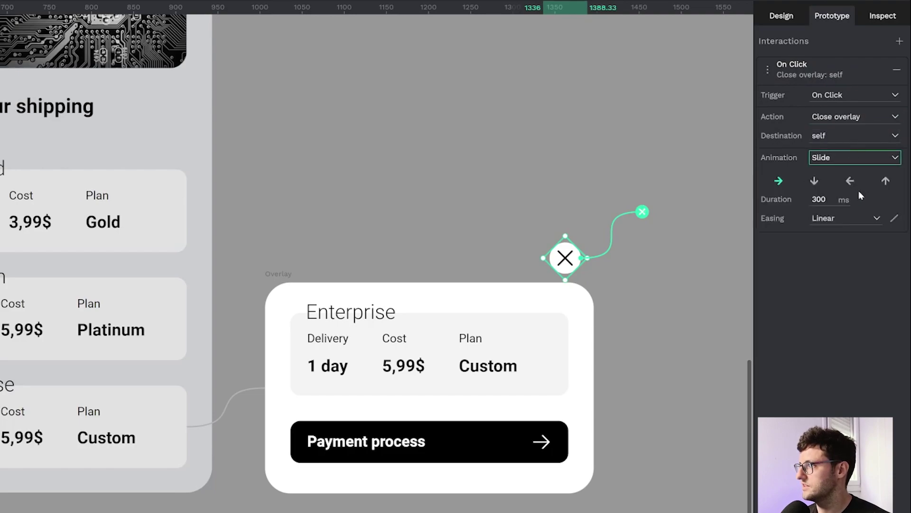
click(814, 183)
Step: Play the prototype, open the Enterprise overlay, and dismiss it with the close X
key(g)
key(v)
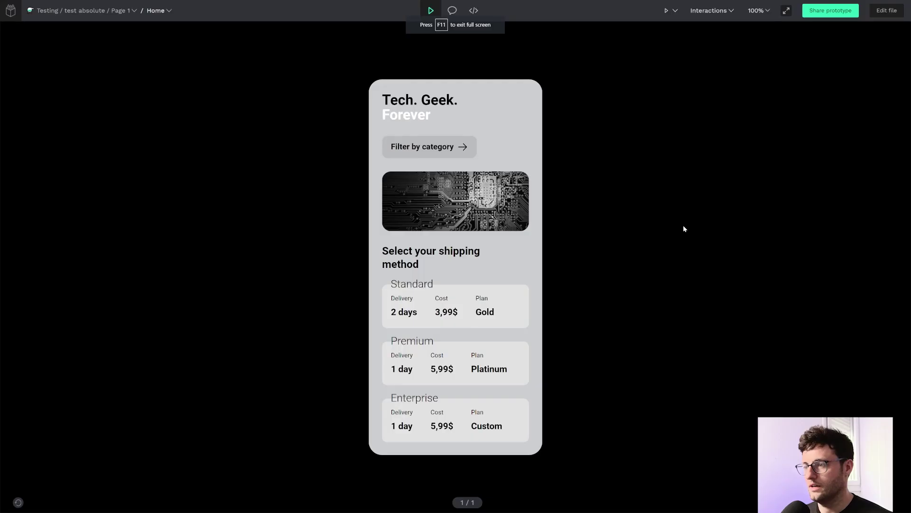
click(518, 421)
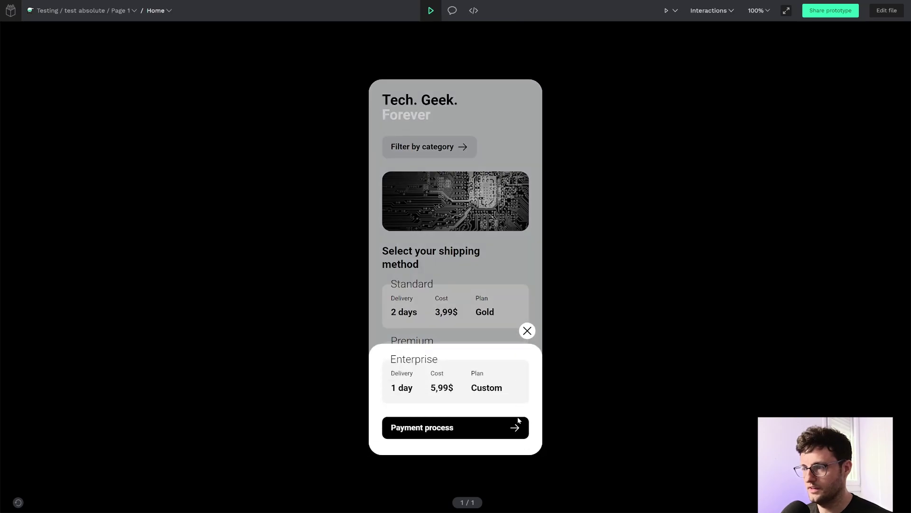
click(528, 330)
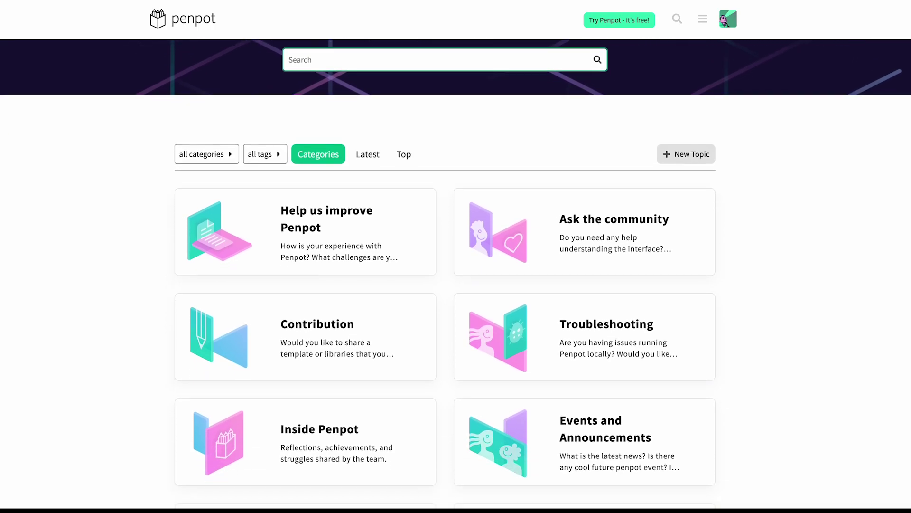
Step: Scroll the community forum and open the 'Help us improve Penpot' category
scroll(505, 46, down, 2)
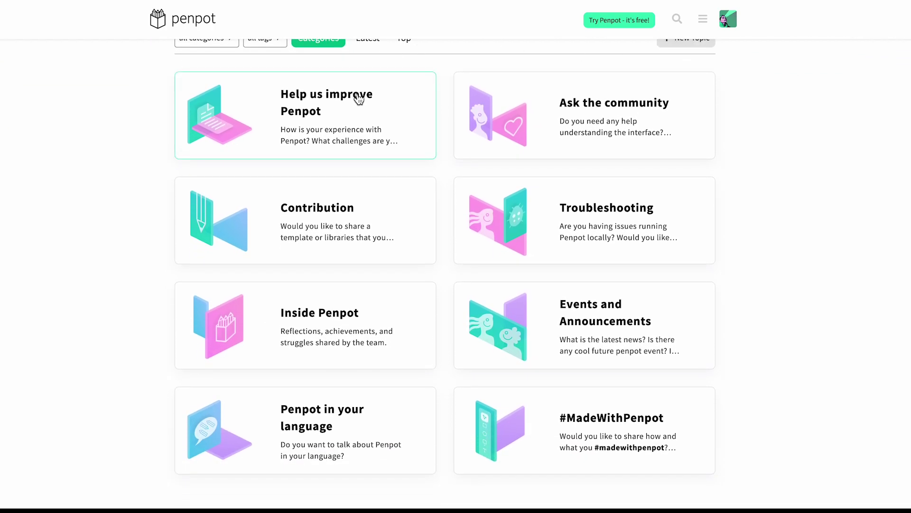
click(359, 99)
scroll(886, 94, down, 2)
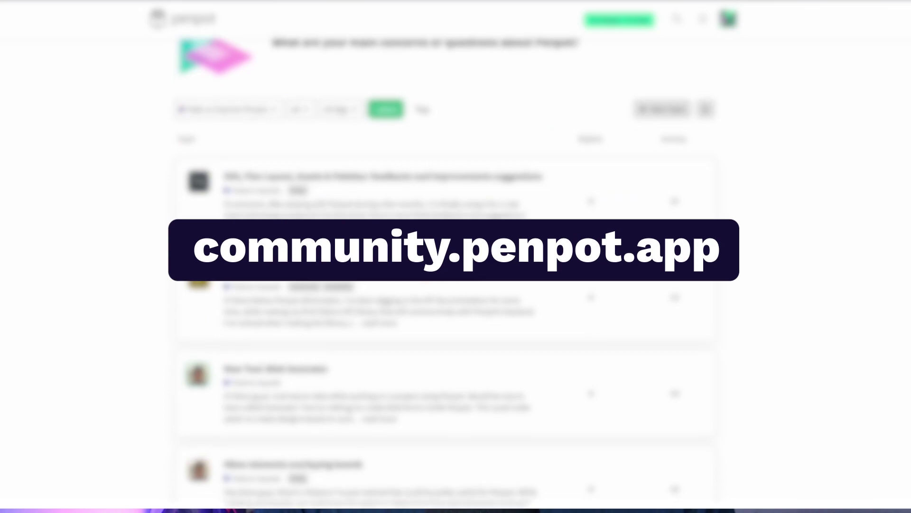